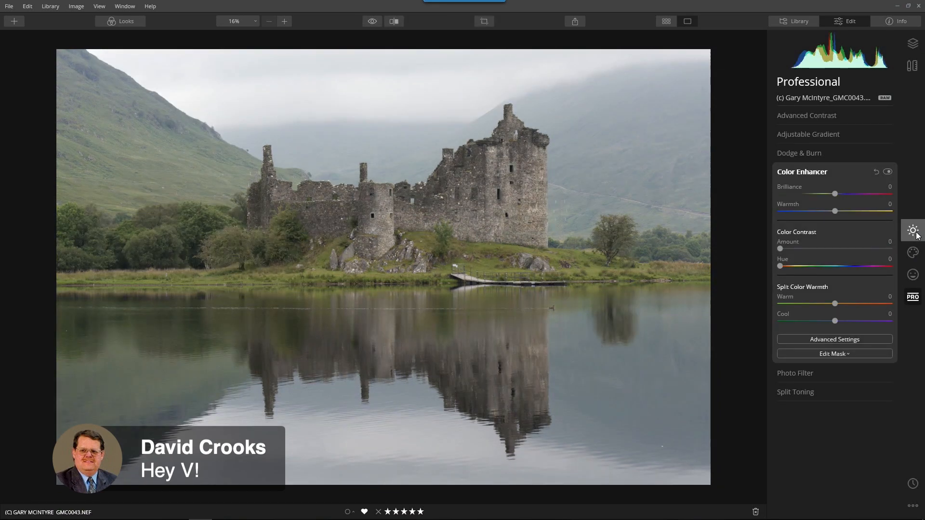
Set the AI Enhance sliders for the castle photo to AI Accent 82 and AI Sky Enhancer 23.
click(916, 234)
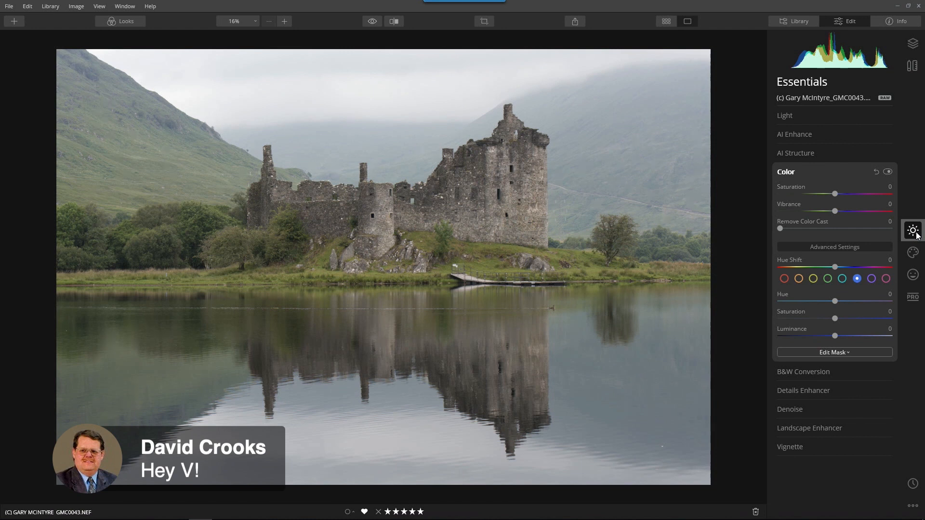
click(785, 172)
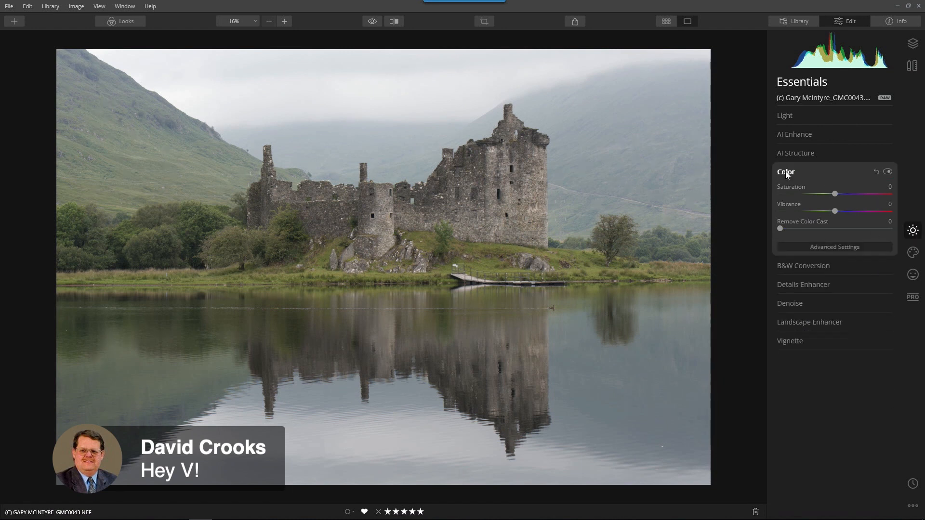
click(785, 171)
click(785, 171)
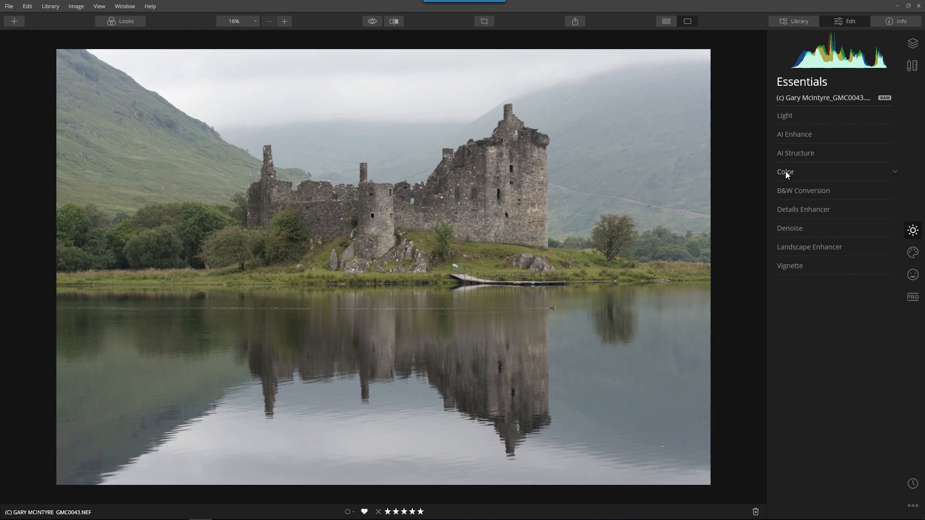
click(796, 135)
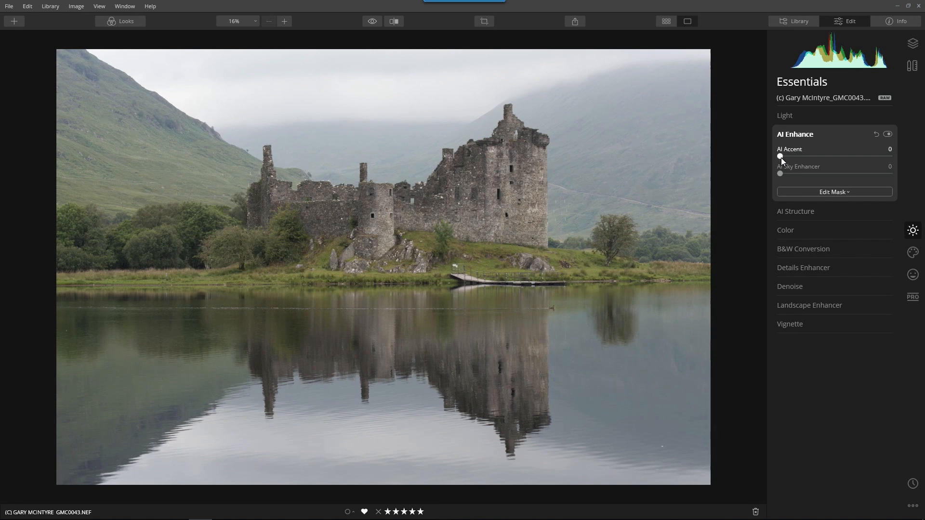
drag(781, 157, 877, 154)
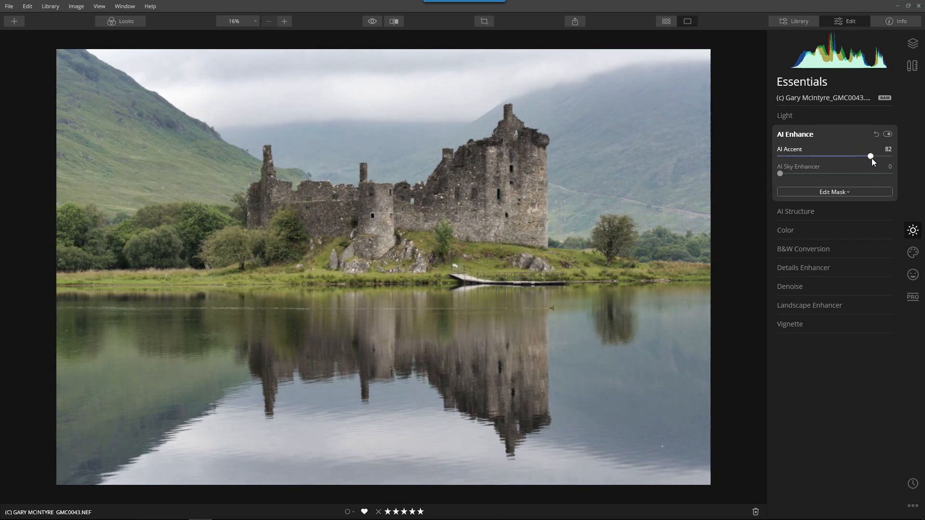
drag(779, 173, 805, 183)
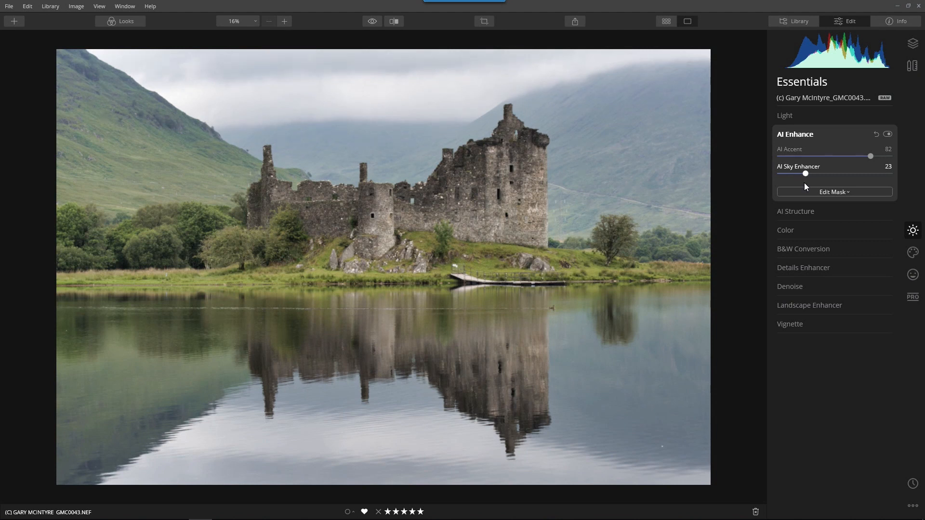
Adjust the castle photo's overall color to Saturation -14 and Vibrance 63.
click(786, 229)
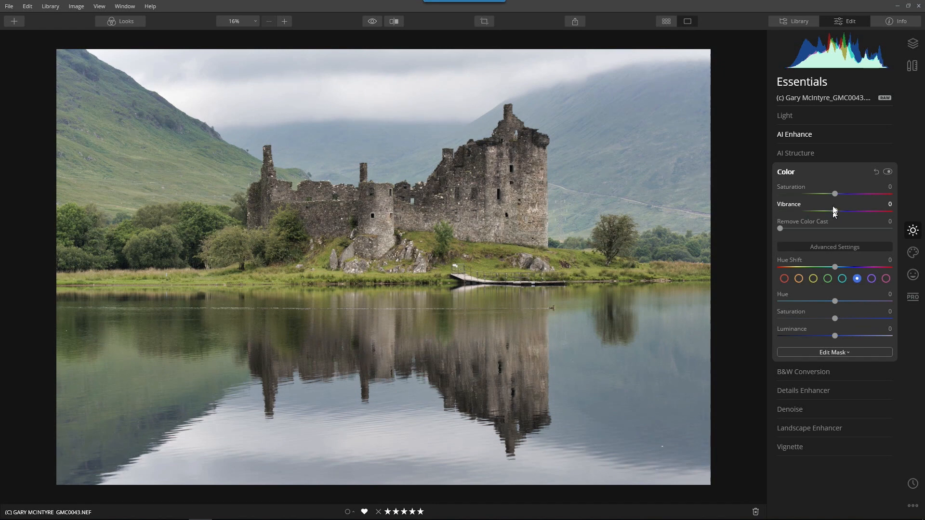
drag(835, 194, 827, 196)
drag(828, 199, 830, 199)
drag(835, 210, 869, 214)
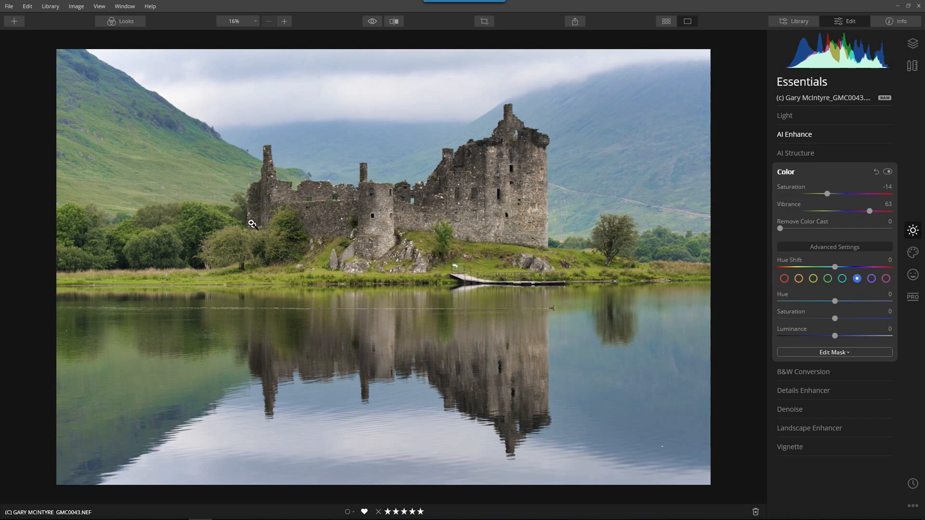
Shift the blue tones in the advanced Color settings to Hue 2 and Luminance -43.
click(822, 247)
click(815, 248)
drag(837, 300, 814, 345)
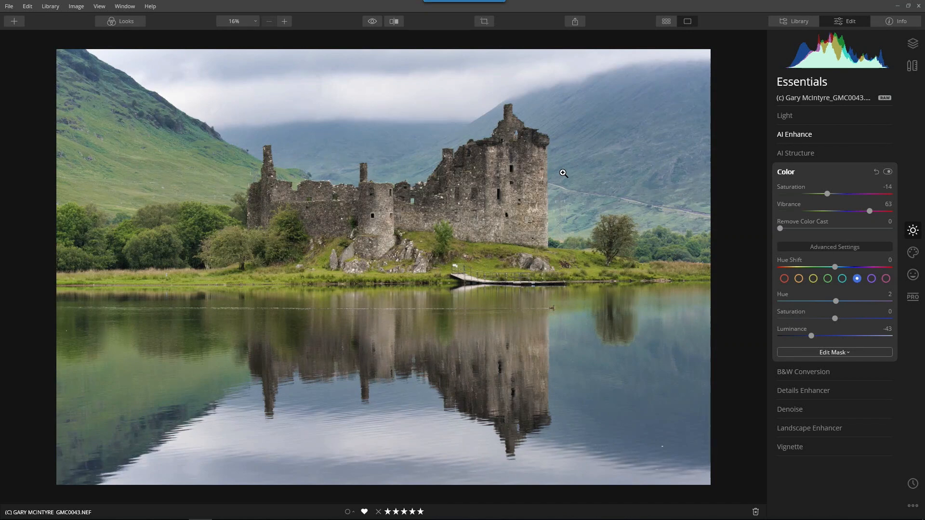
Set the Color Enhancer's Brilliance to 11 and its Color Contrast to Amount 46 and Hue 343.
click(913, 297)
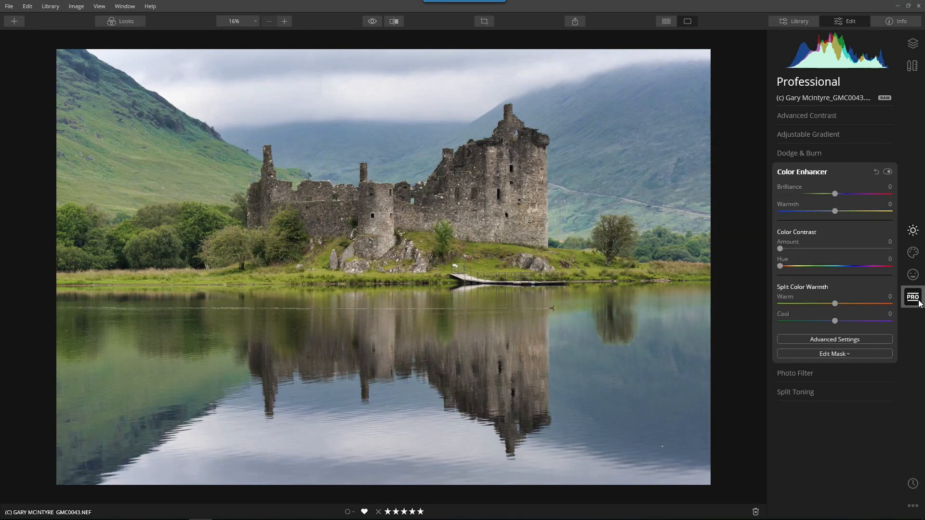
click(802, 170)
click(801, 170)
drag(836, 195, 840, 193)
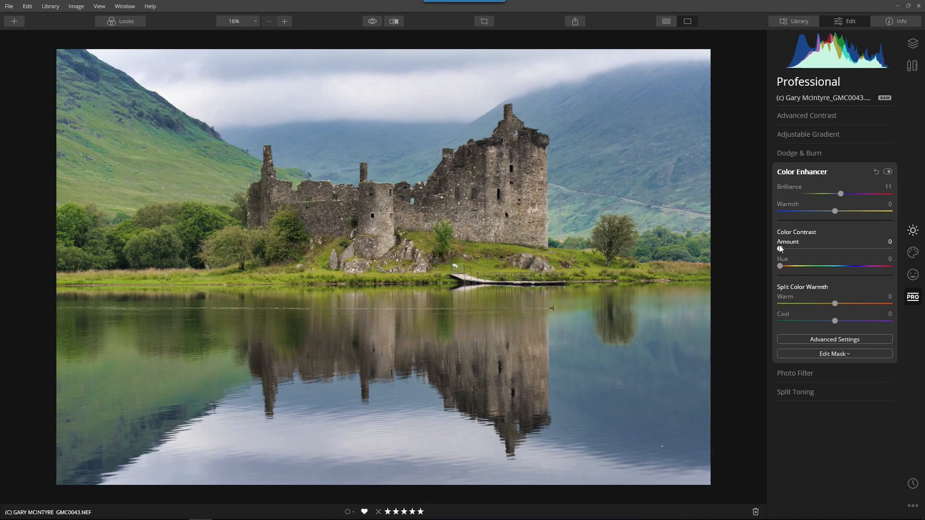
drag(780, 249, 886, 263)
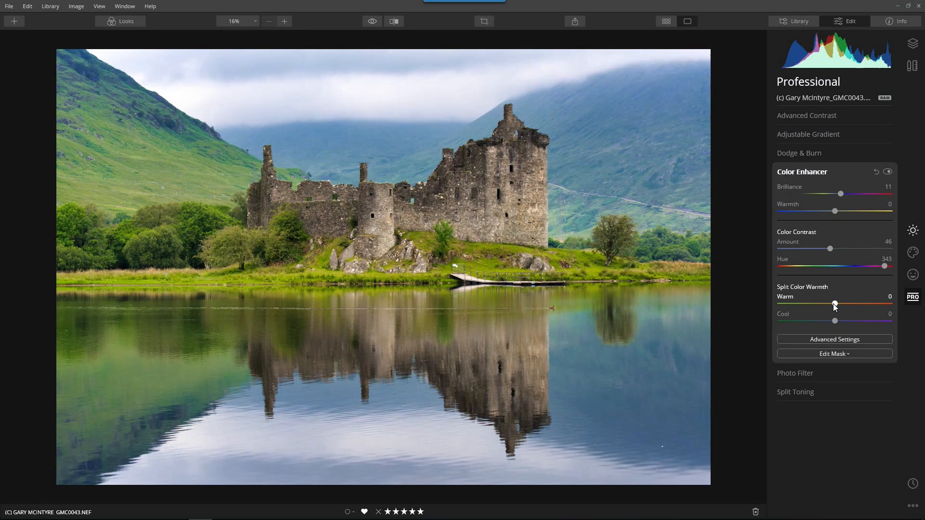
Set Split Color Warmth to Warm 34 and Cool 25, and compare the castle edit with the original.
drag(833, 302, 851, 300)
click(834, 321)
drag(835, 324, 845, 325)
click(375, 21)
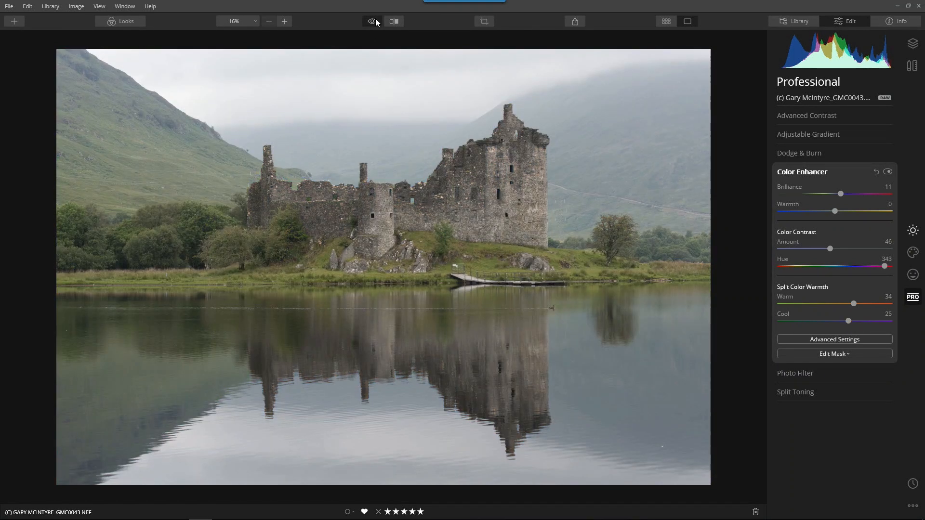
click(375, 21)
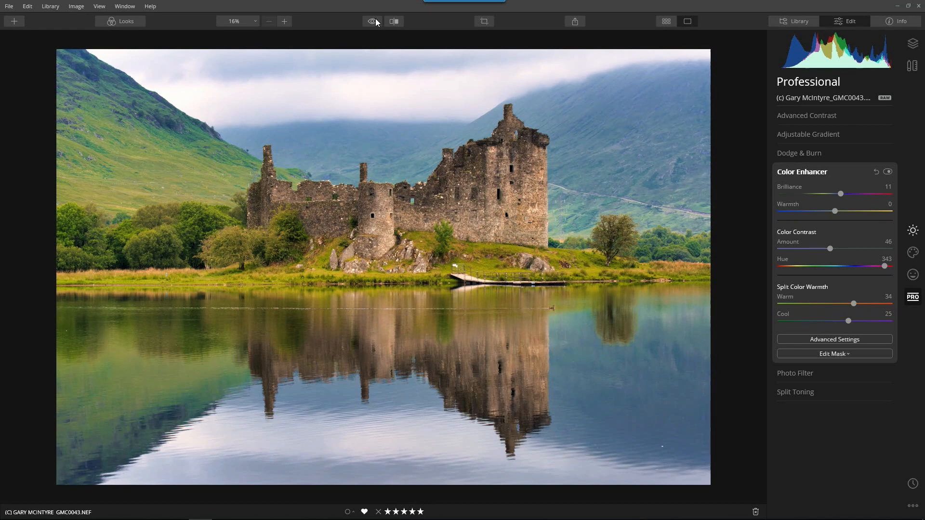
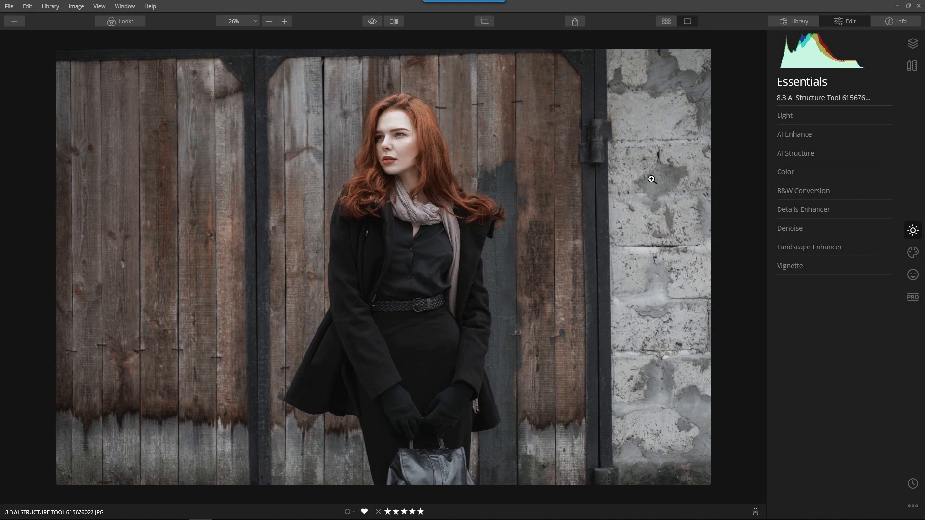
Apply the AI Image Enhancer look from the Essentials collection to the portrait of the red-haired woman.
click(797, 137)
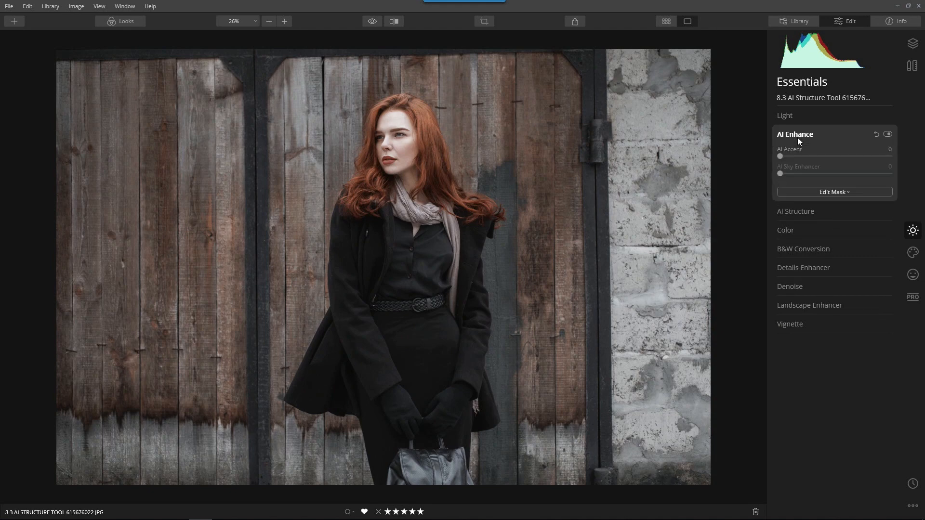
click(797, 137)
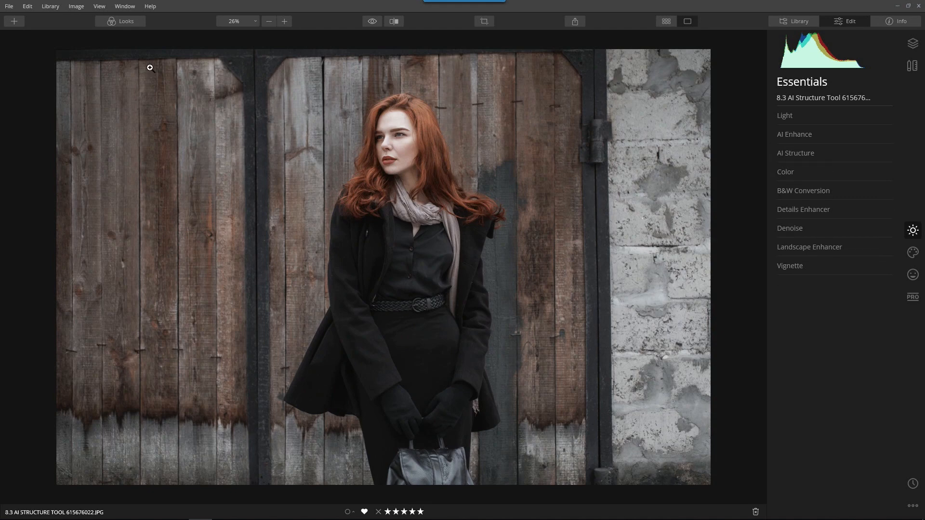
click(118, 22)
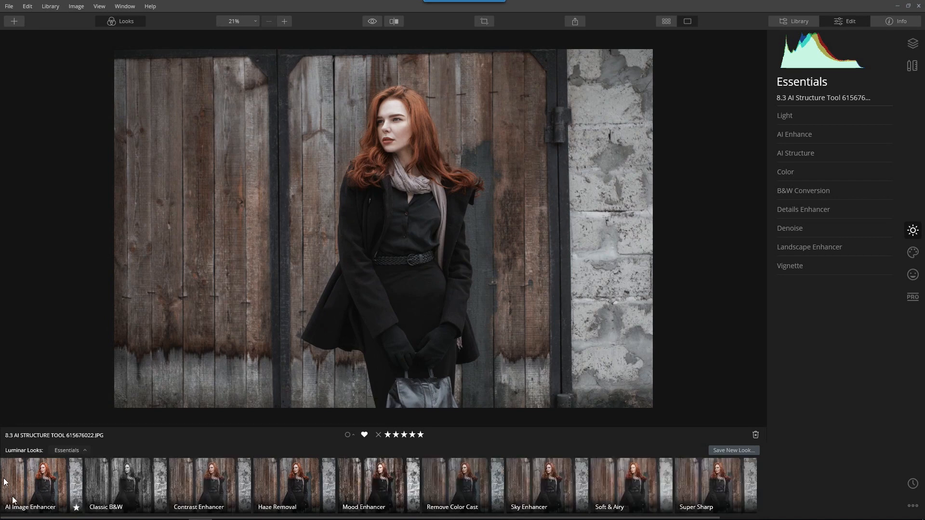
click(34, 487)
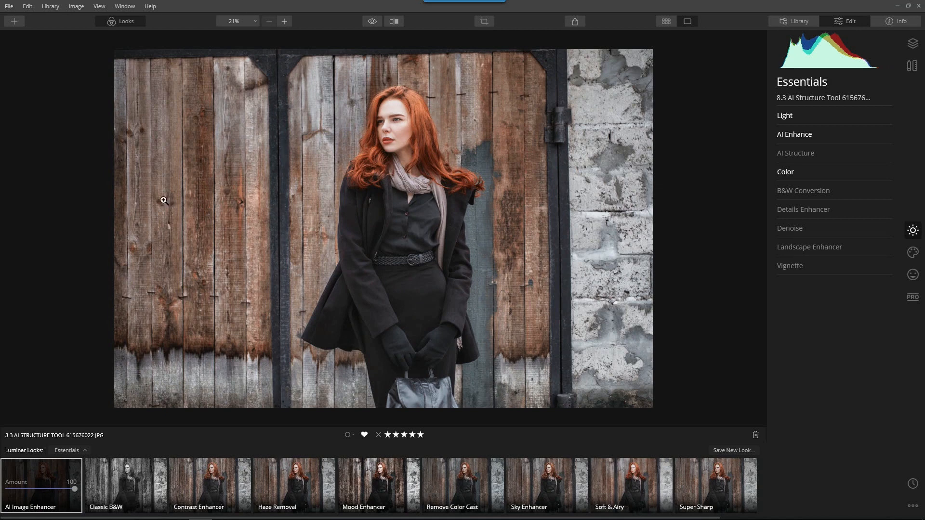
click(126, 17)
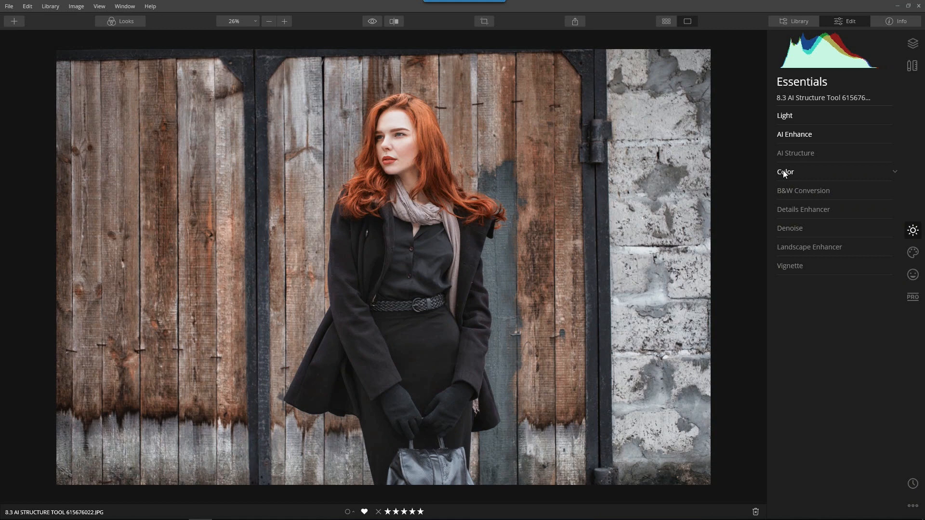
Set the portrait's AI Accent to 41 in AI Enhance.
click(795, 134)
drag(853, 156, 825, 161)
click(793, 136)
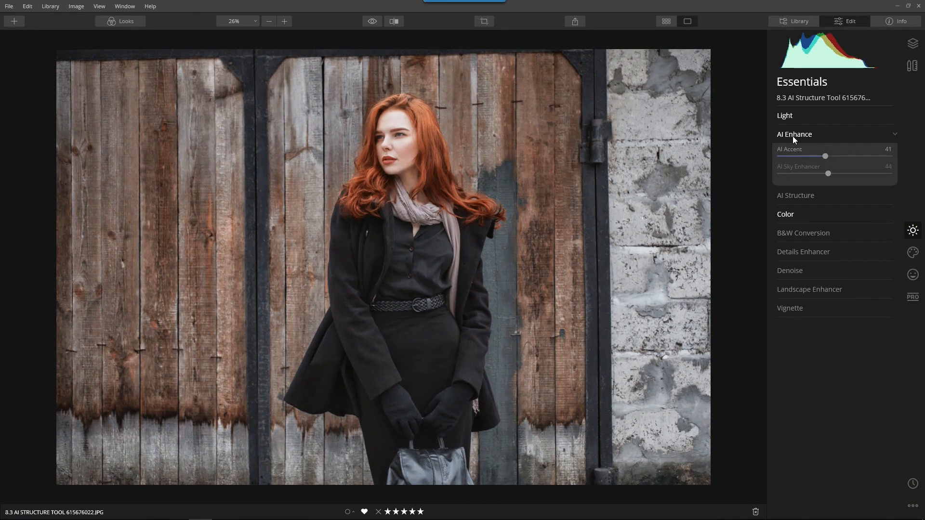
Set the portrait's Remove Color Cast to 31 and compare the edit with the original.
click(786, 172)
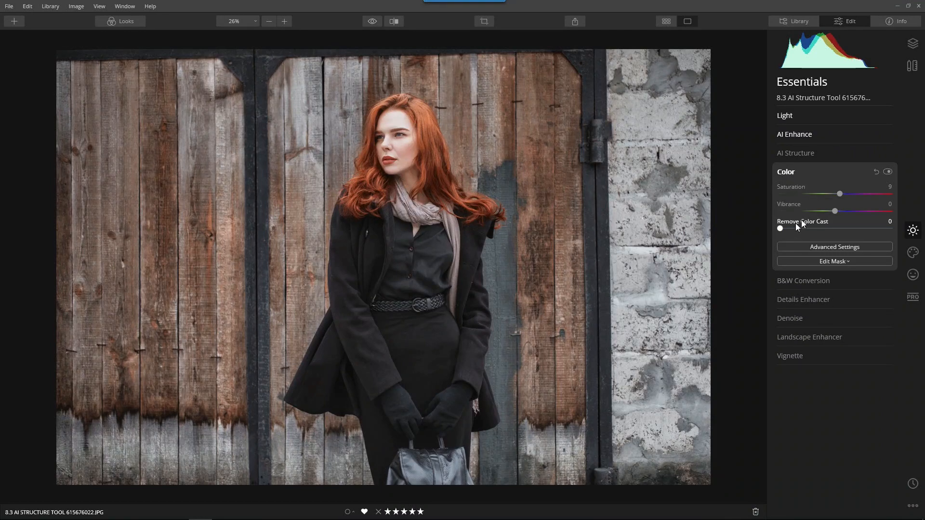
drag(781, 229, 814, 239)
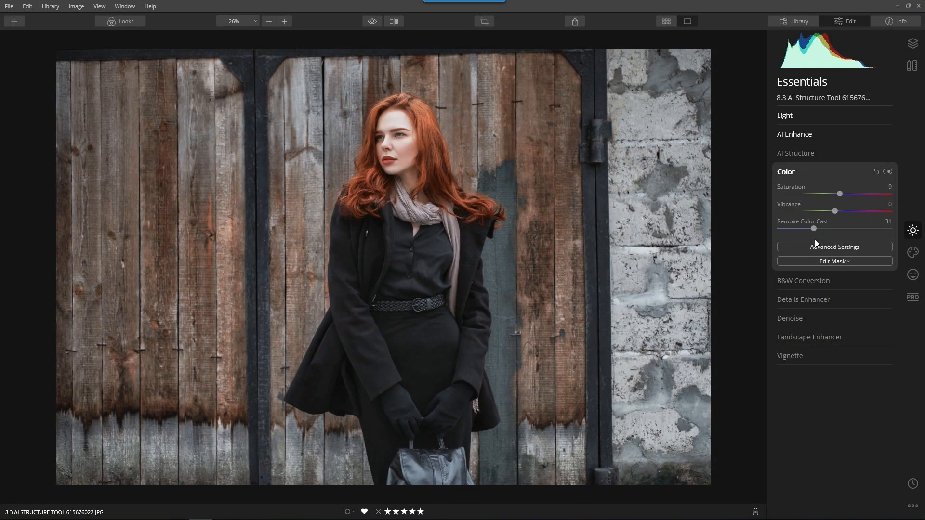
click(374, 22)
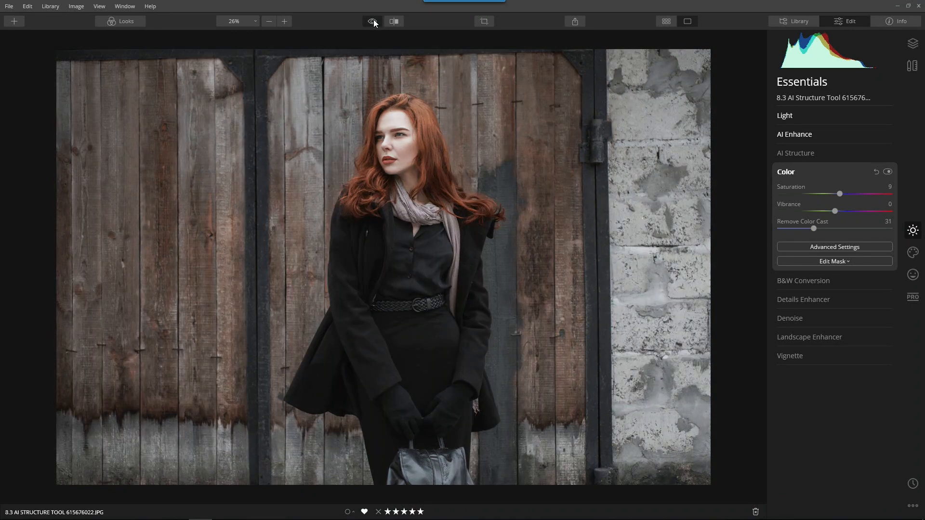
click(374, 22)
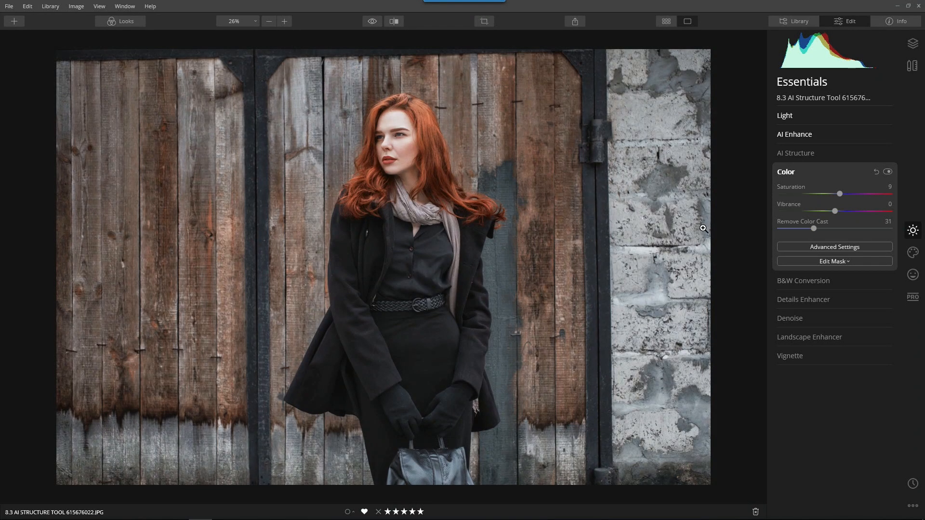
Set the Color Enhancer's Brilliance to -9 for the portrait.
click(916, 299)
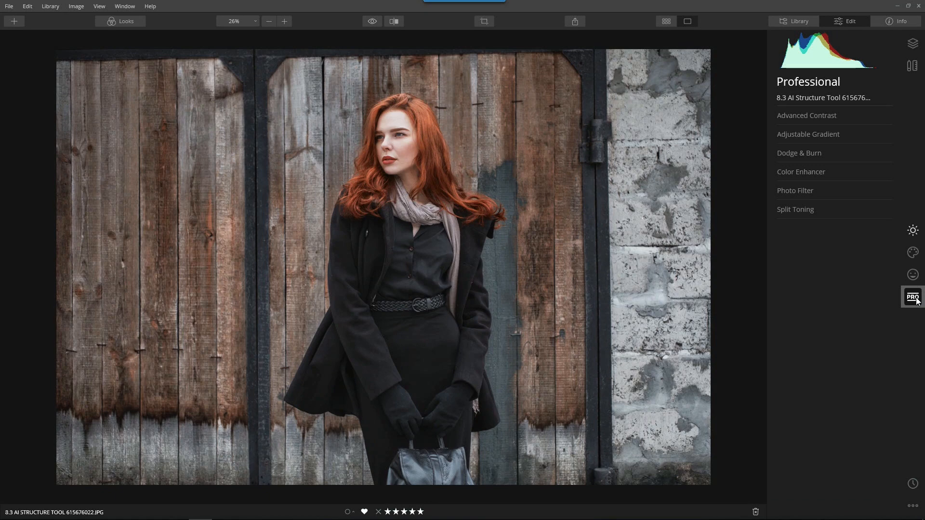
click(801, 173)
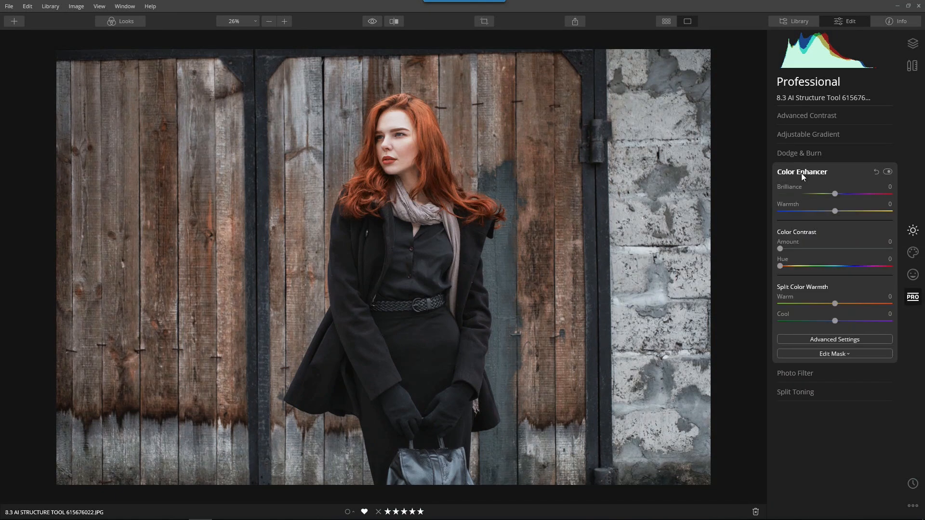
drag(838, 196, 796, 222)
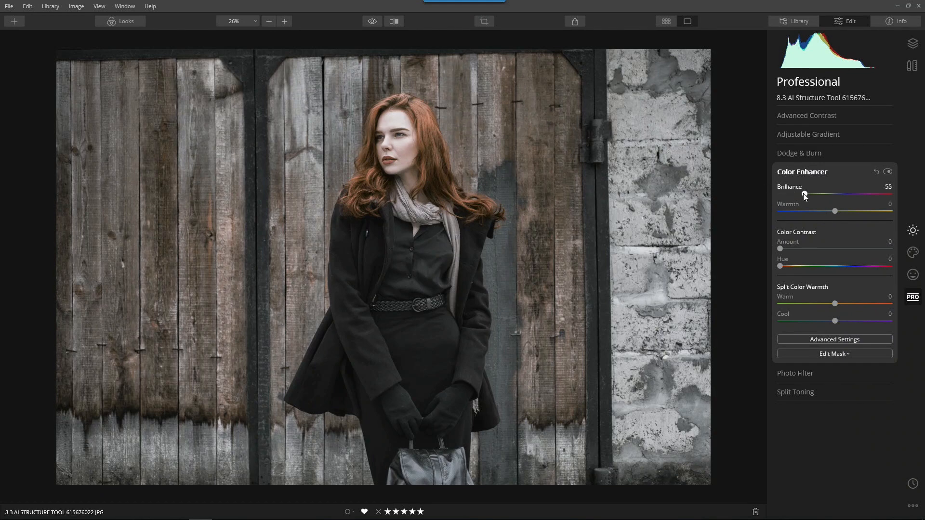
drag(803, 192, 829, 191)
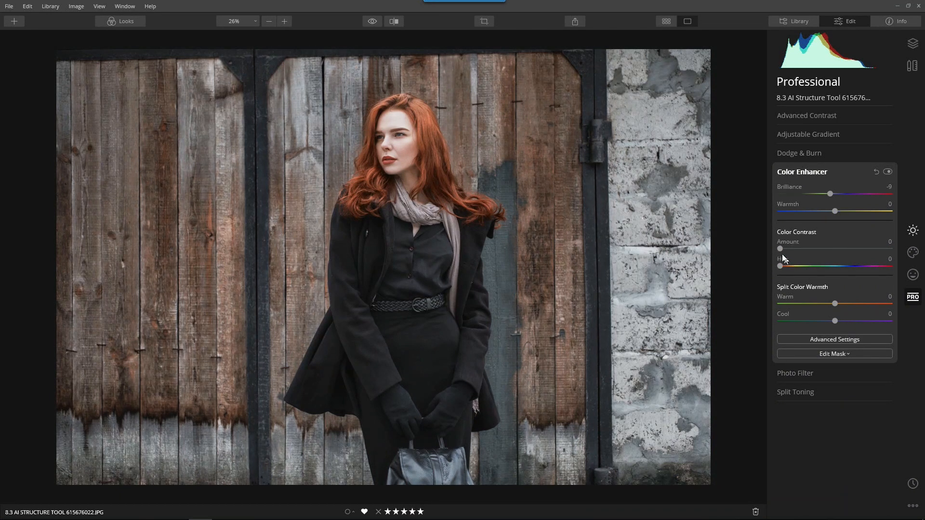
Set the portrait's Color Contrast to Amount 14 and Hue 172, and compare the edit with the original.
drag(780, 248, 835, 262)
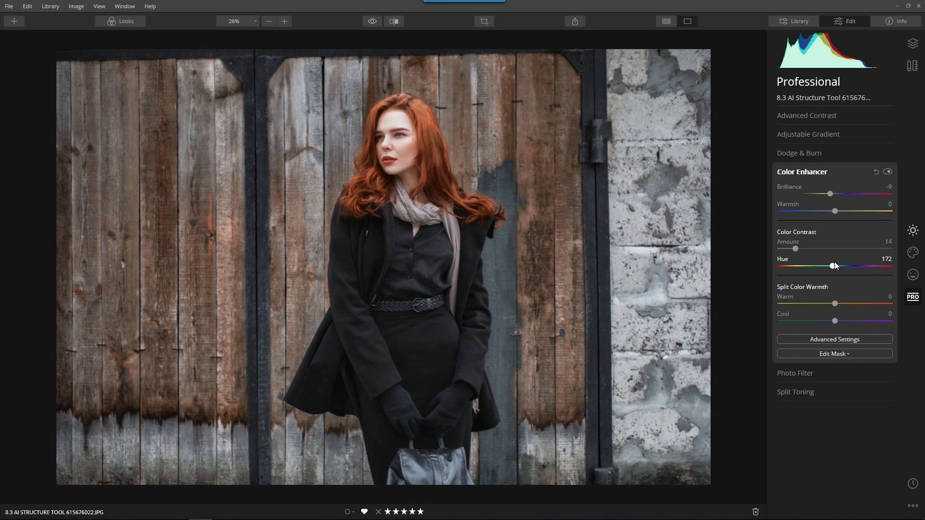
click(372, 21)
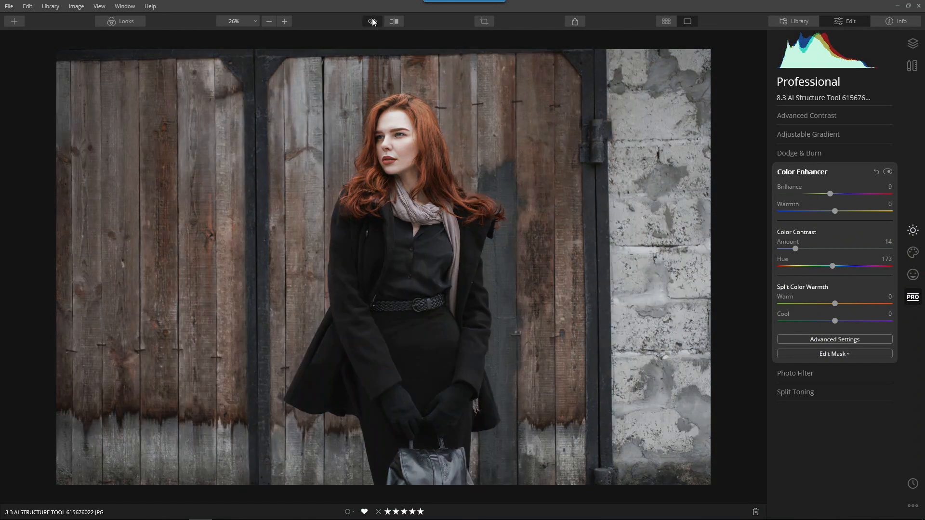
click(372, 21)
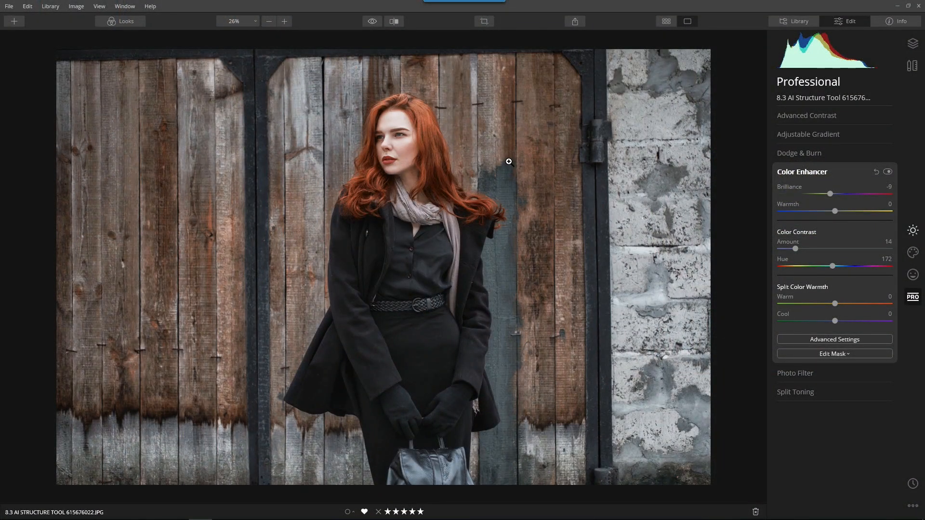
click(374, 23)
Apply AI Structure to the portrait with an Amount of 18.
click(816, 154)
click(915, 236)
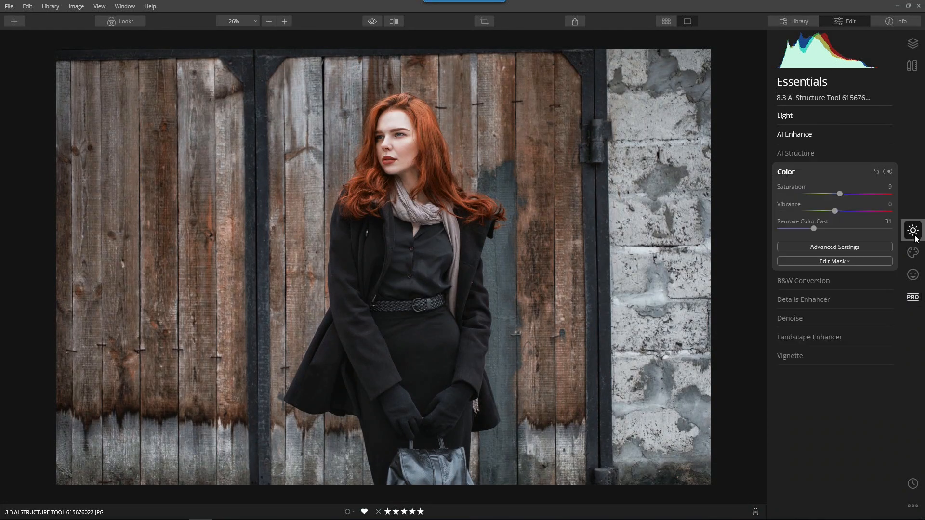
click(803, 154)
mouse_move(837, 176)
mouse_down()
mouse_move(861, 172)
mouse_move(798, 174)
mouse_move(844, 172)
mouse_up()
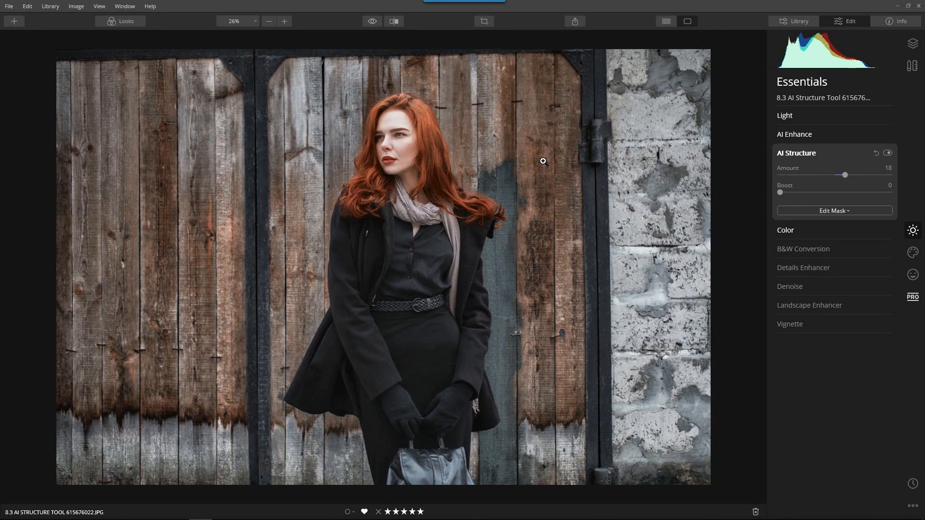
click(801, 151)
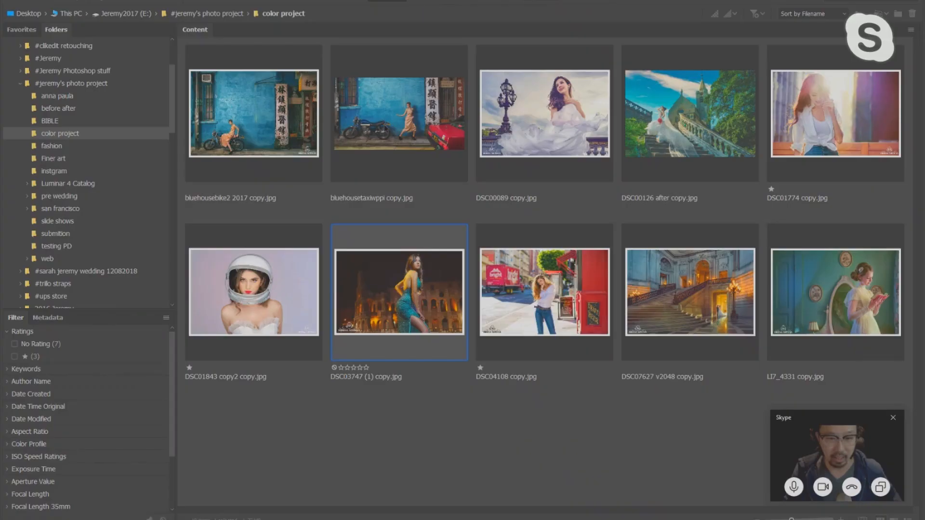
Switch to Adobe Bridge, view bluehousetaxiwppi copy.jpg in full screen and move the Skype call window away from the red taxi.
click(399, 114)
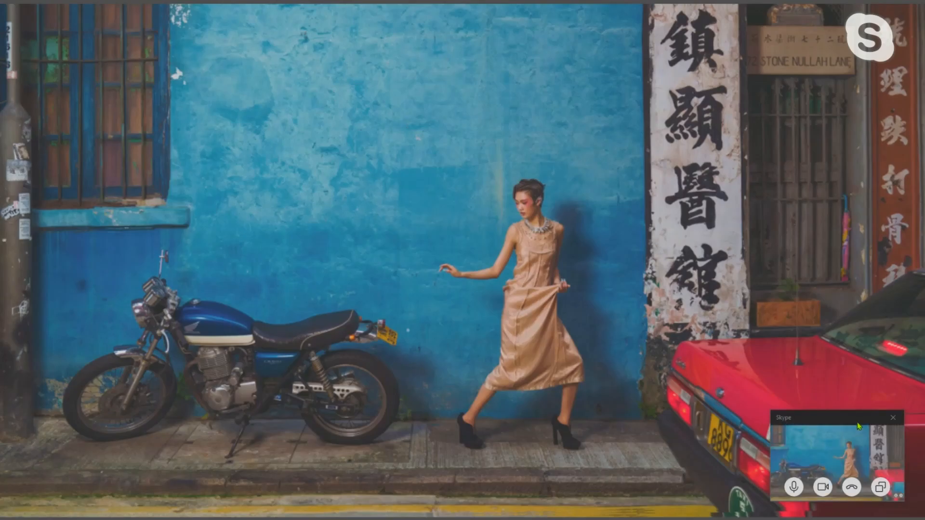
drag(857, 419, 829, 101)
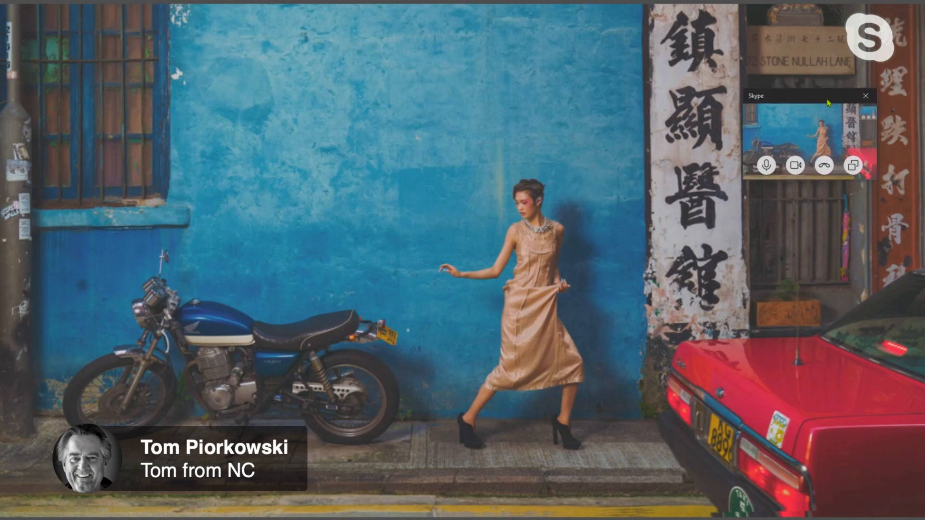